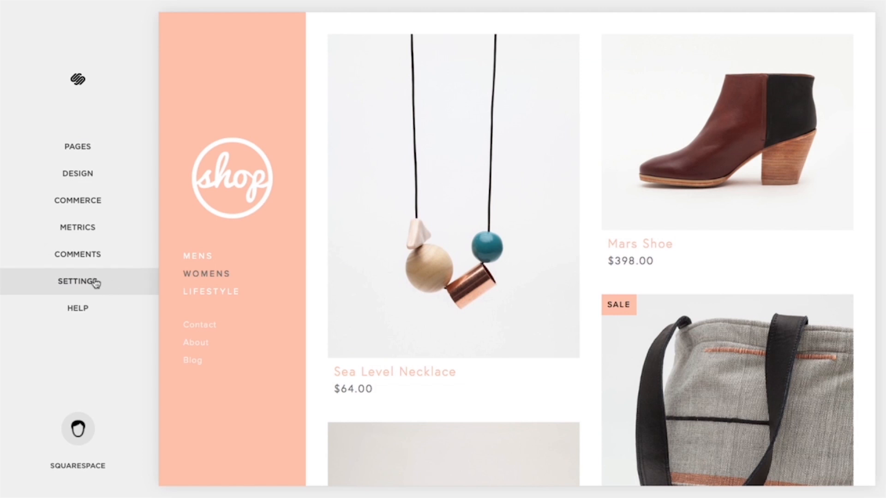
Step: Go to Settings > Connected Accounts to view the linked Twitter, Pinterest and Instagram accounts
left_click(95, 283)
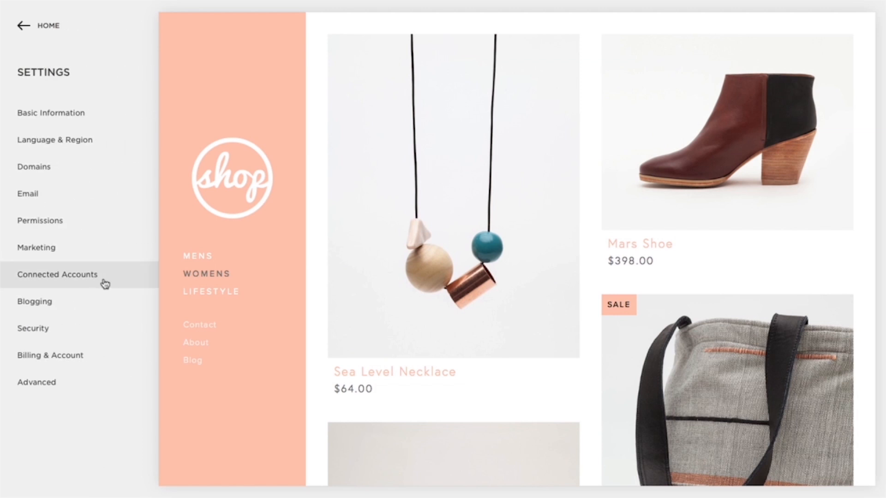
left_click(109, 279)
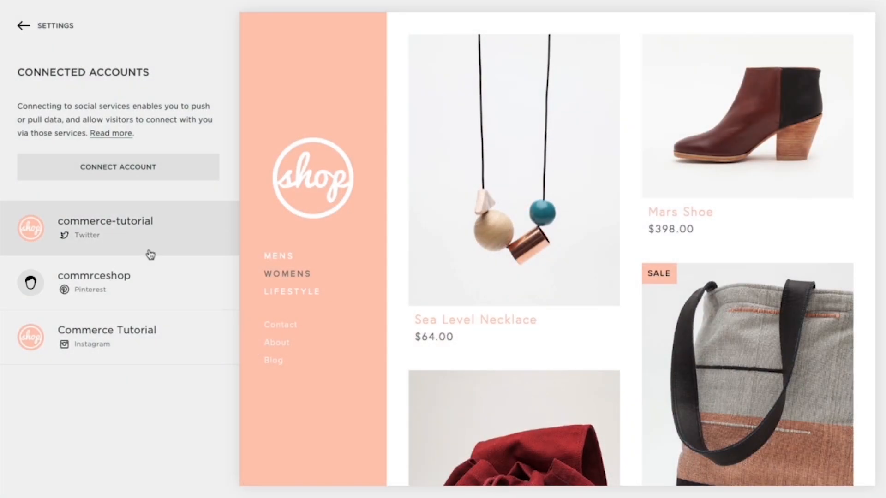
Step: Connect a Facebook account by signing in with its login and granting Squarespace access
left_click(179, 177)
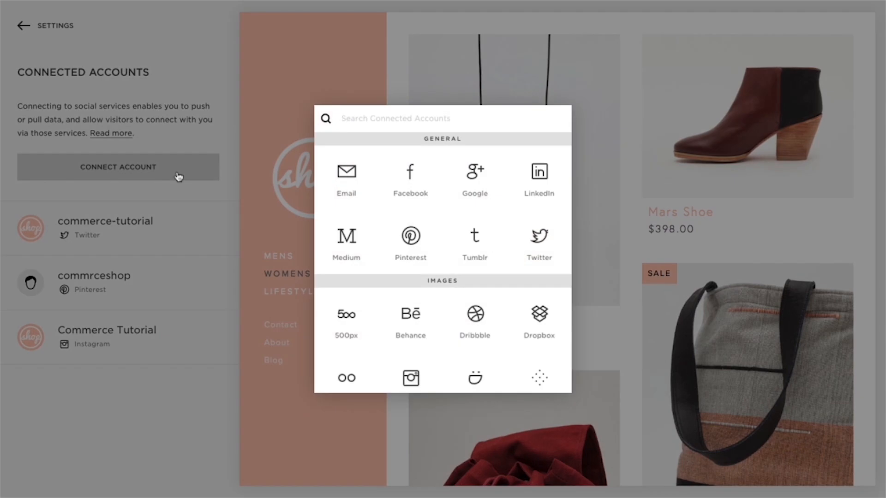
left_click(410, 186)
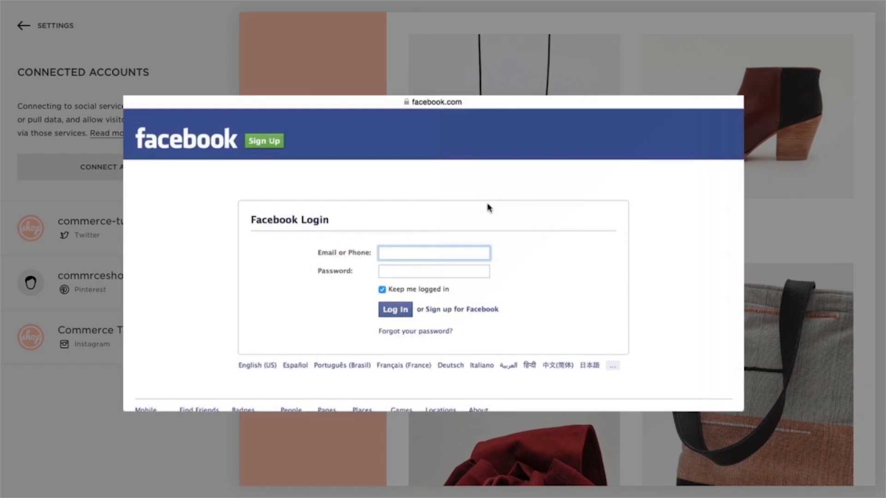
key("Tab")
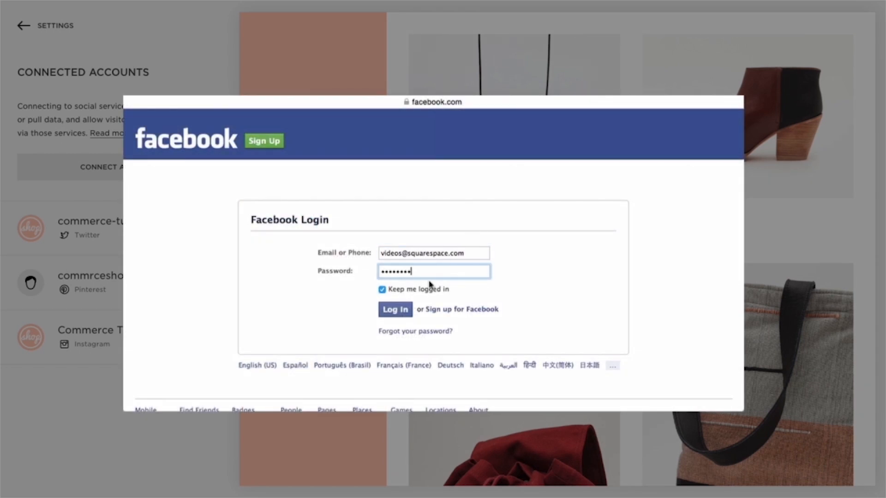
left_click(400, 308)
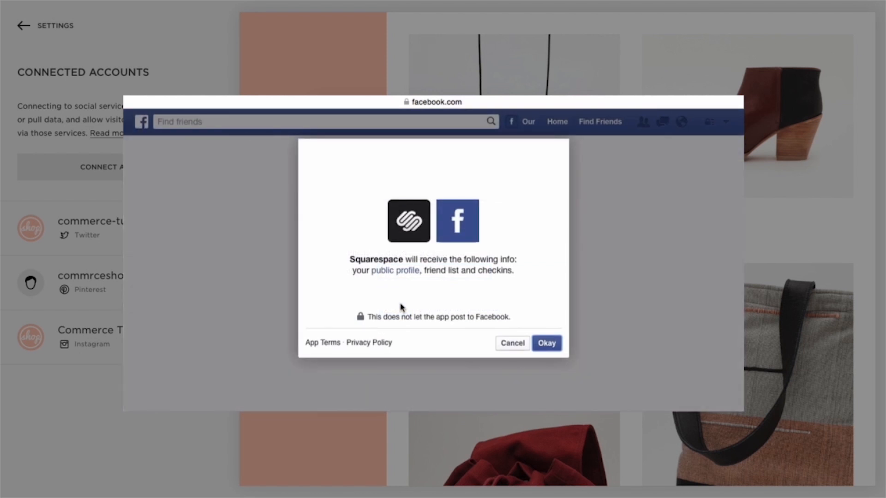
left_click(553, 345)
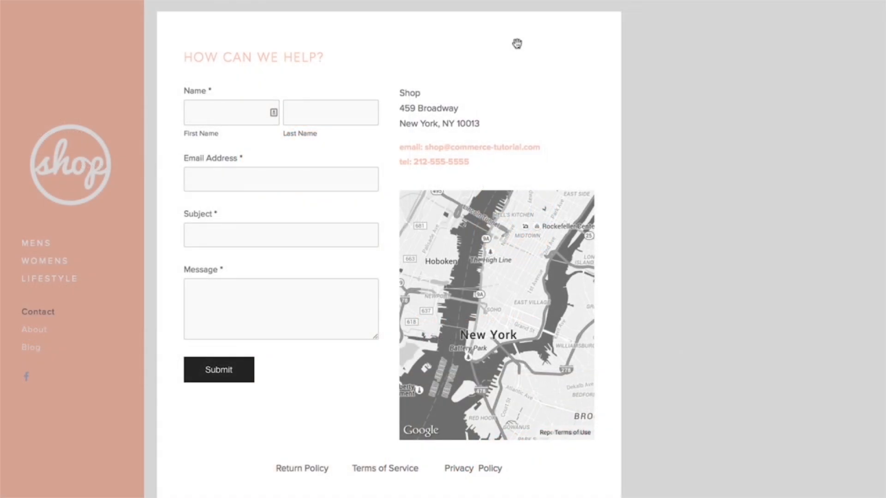
Step: Insert a Social Links block beside the Contact page address, then open the Facebook account settings
left_click(452, 71)
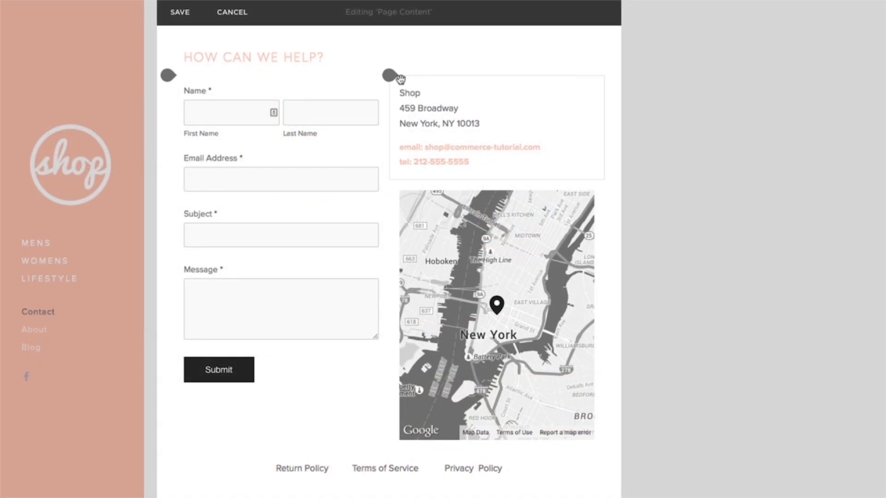
left_click(390, 77)
type("social")
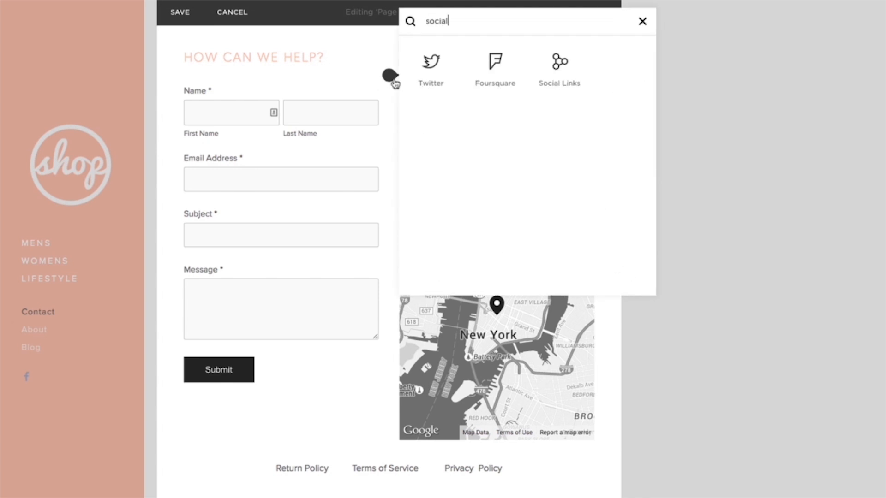
left_click(559, 76)
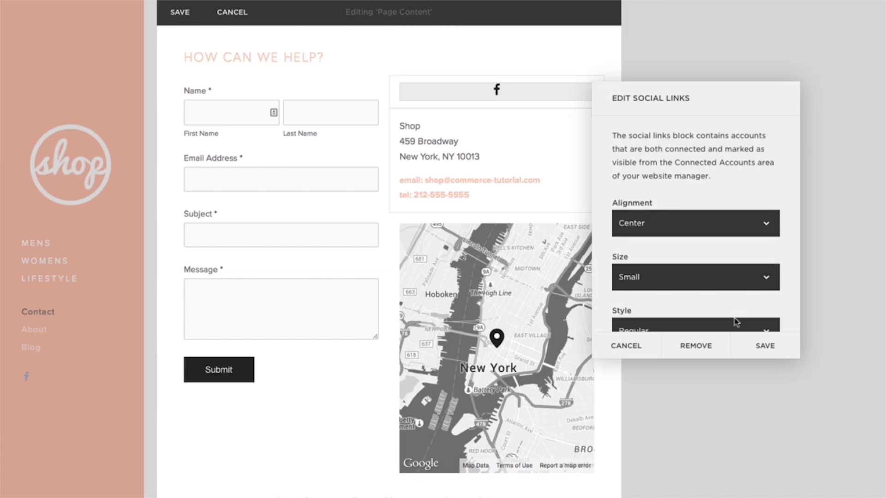
left_click(737, 343)
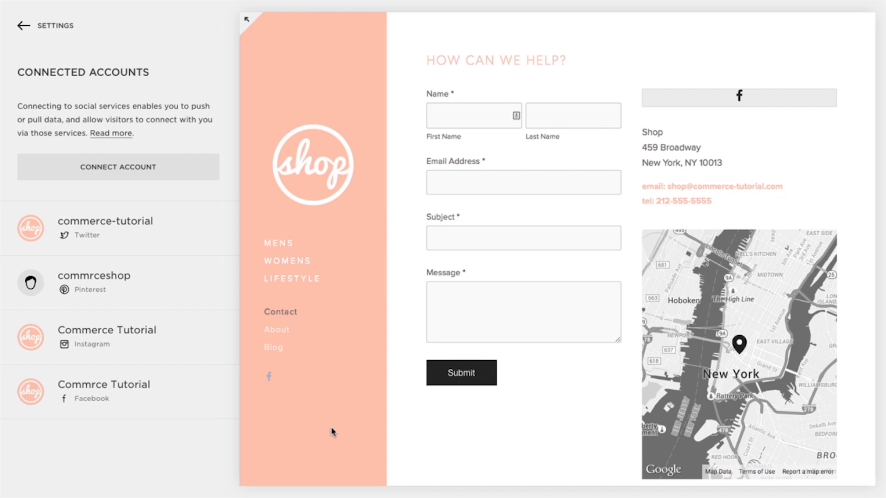
left_click(177, 405)
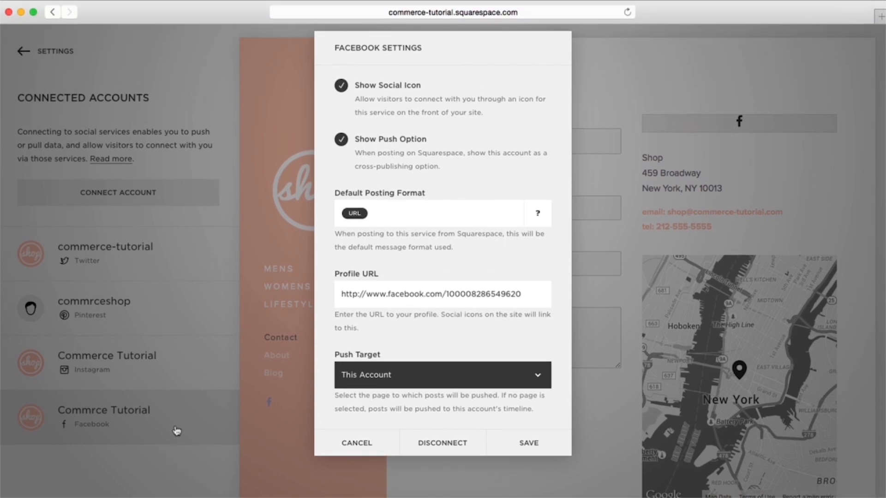
key("super+n")
Step: Copy the Facebook Shop page's web address and return to the Squarespace Contact tab
type("fa")
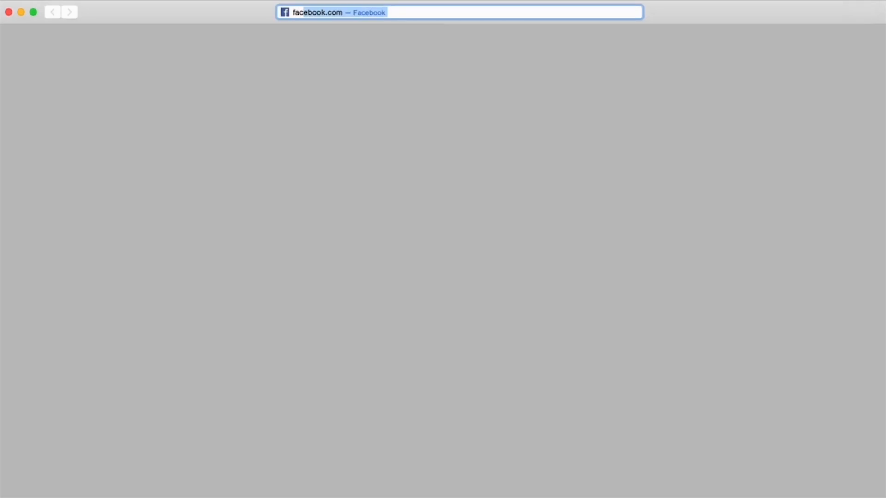
type("c")
key("Return")
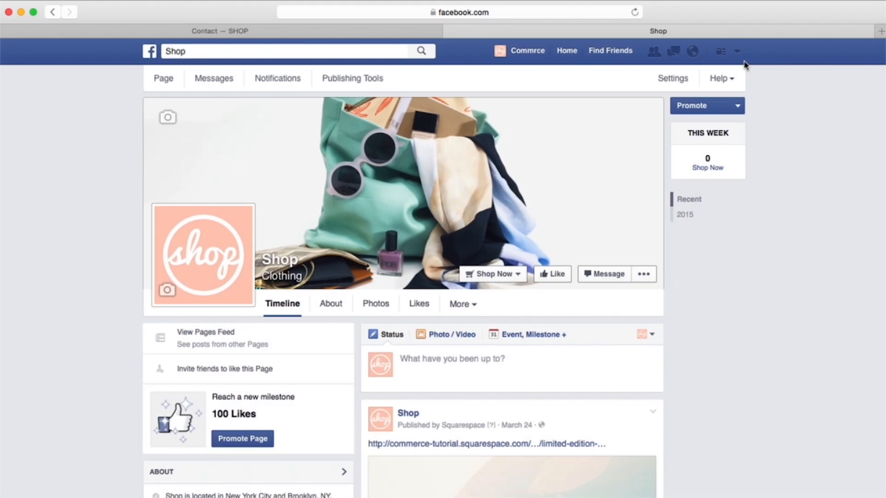
left_click(487, 14)
right_click(487, 14)
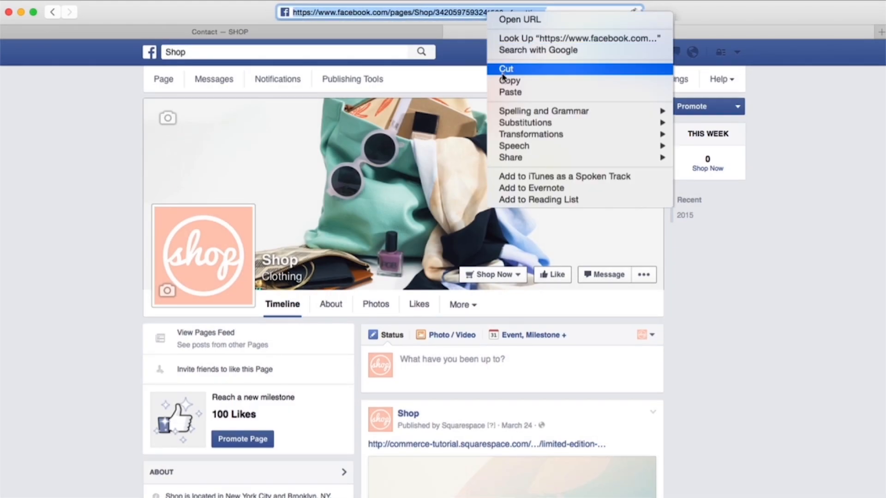
left_click(503, 77)
left_click(159, 34)
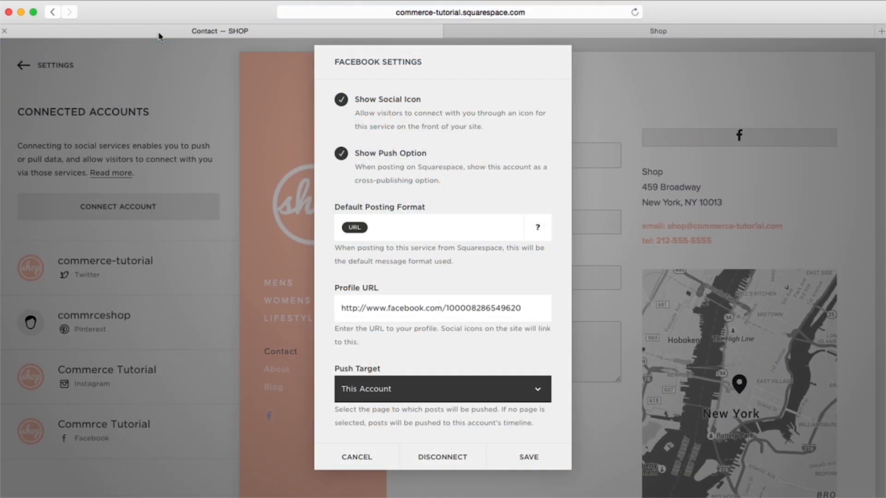
Step: Set the Facebook profile URL to the Shop page and the push target to Shop (Page), then save
triple_click(374, 305)
key("super+v")
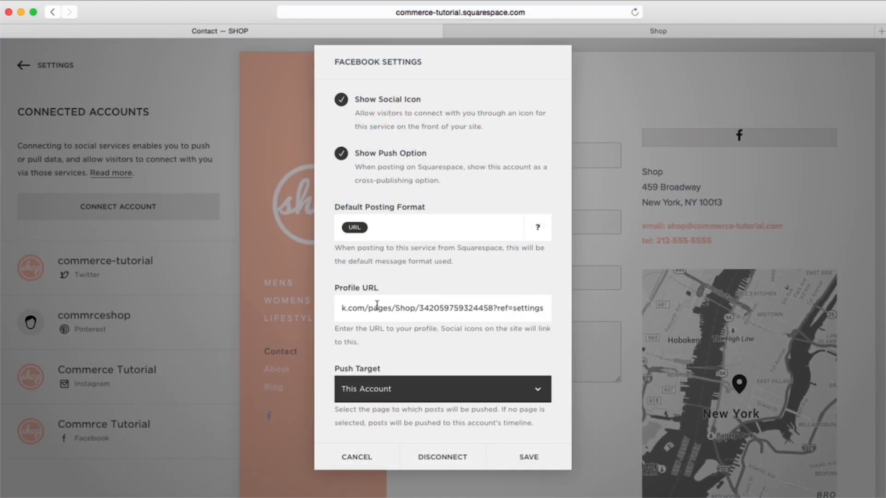
left_click(463, 391)
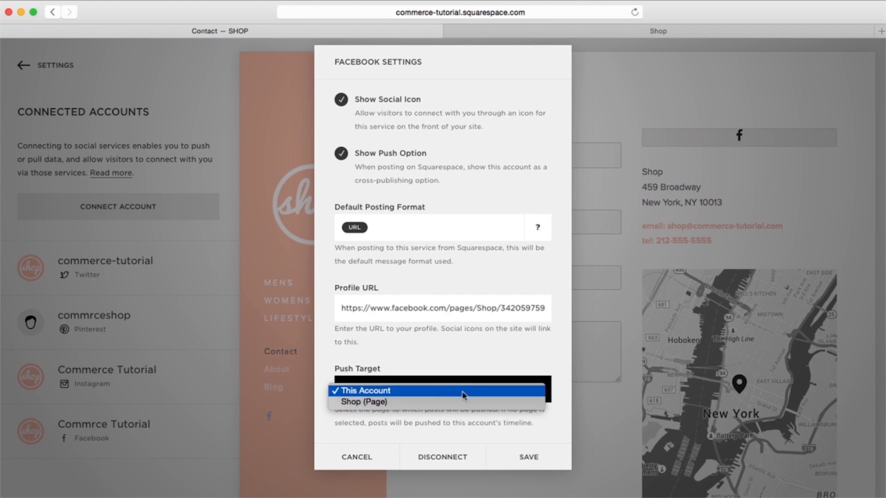
left_click(456, 403)
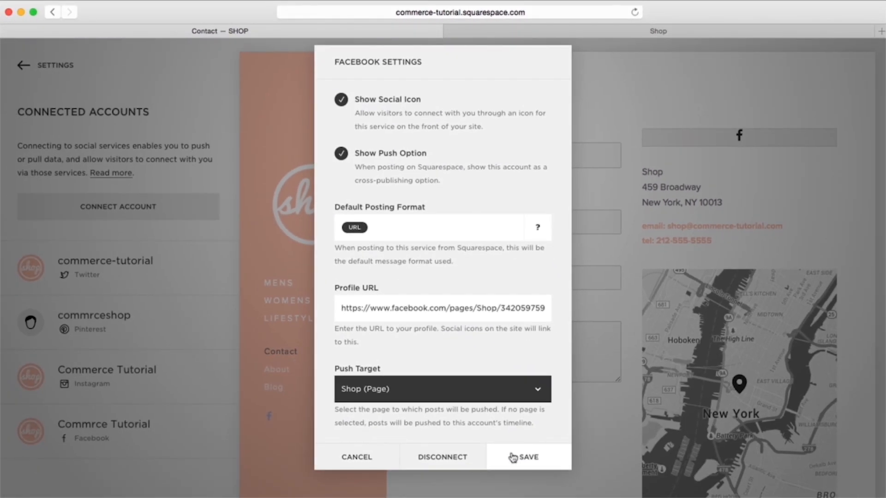
left_click(513, 458)
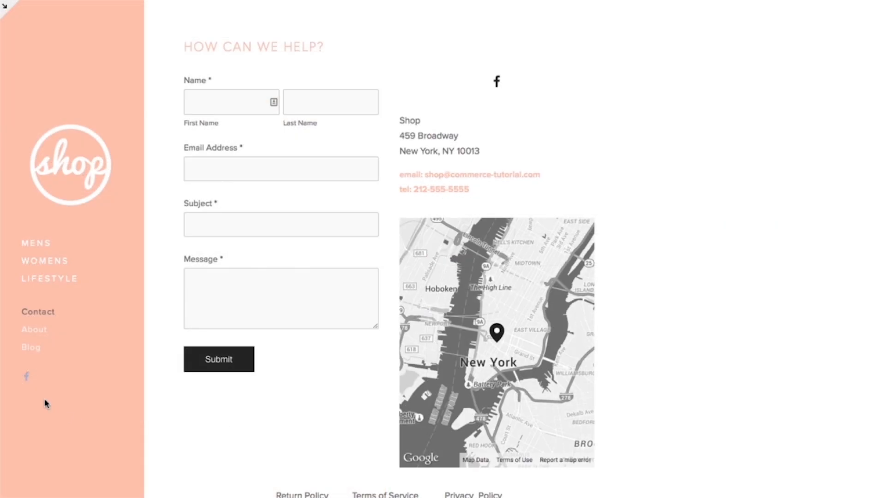
left_click(27, 377)
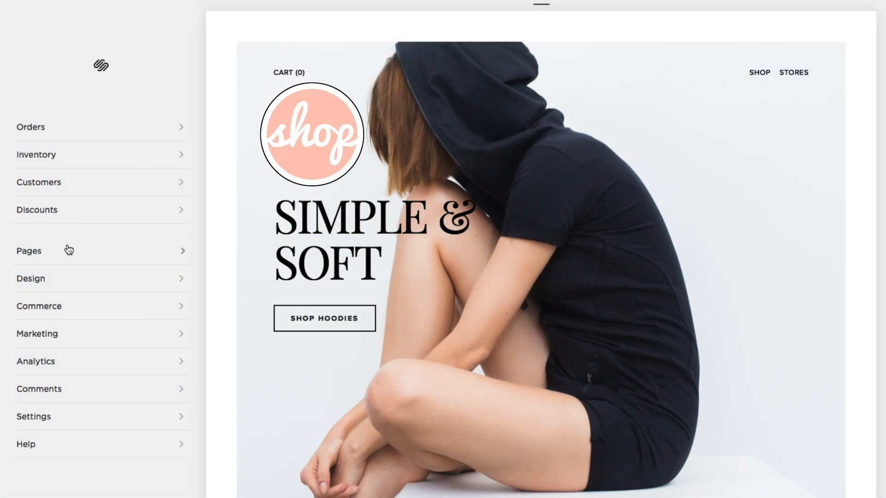
Step: Open the Sea Level Necklace product in Shop and upload a thumbnail image for it
left_click(69, 250)
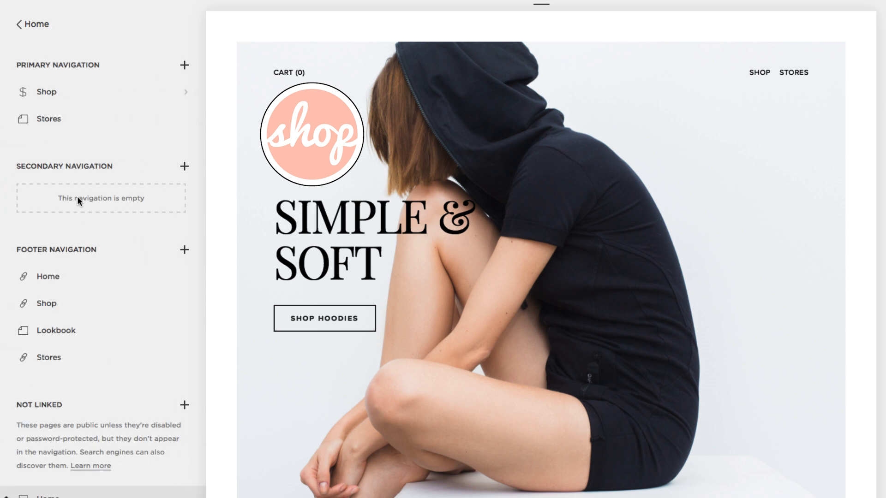
left_click(83, 91)
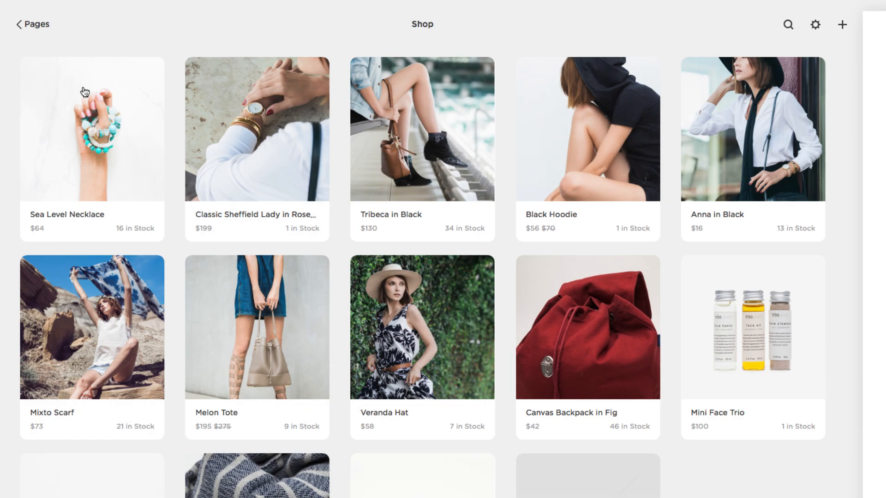
left_click(82, 155)
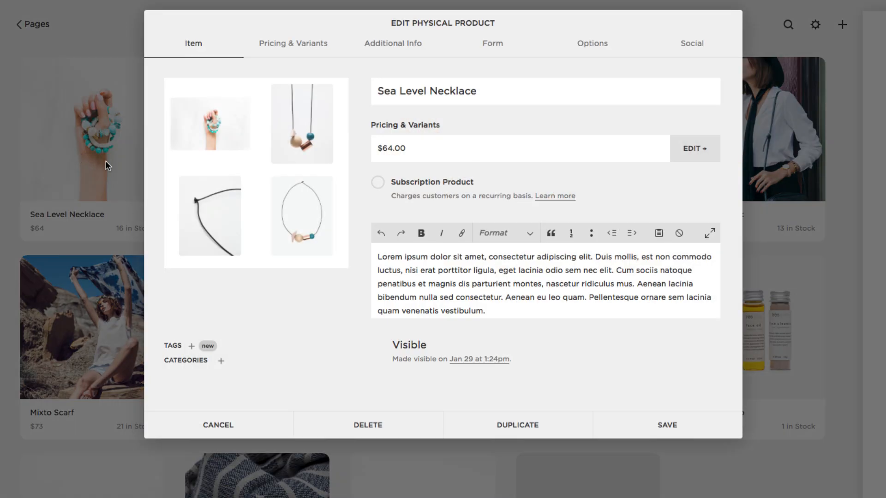
left_click(592, 43)
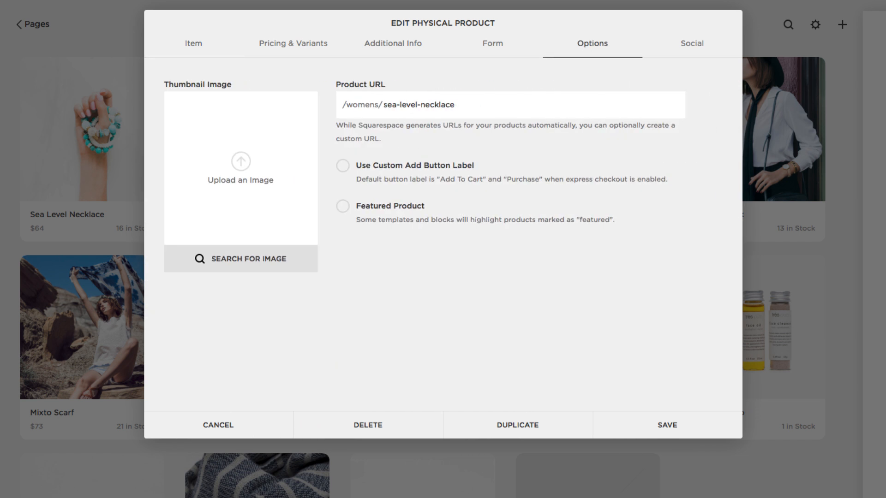
left_click_drag(667, 222, 255, 152)
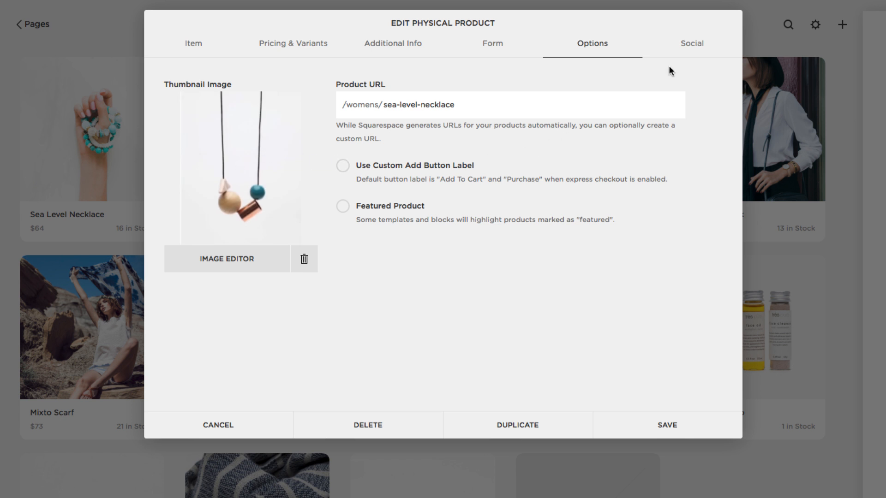
Step: Enable Facebook posting for the necklace with post format '%u %t' and save
left_click(690, 48)
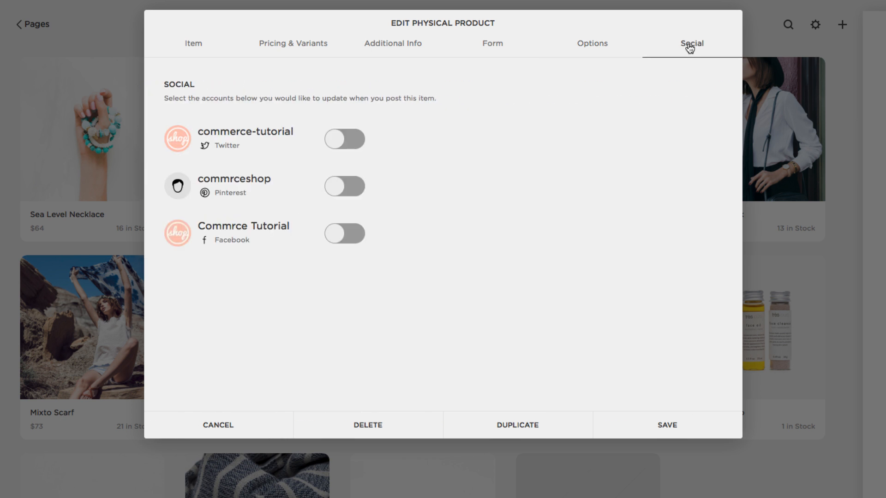
left_click(338, 235)
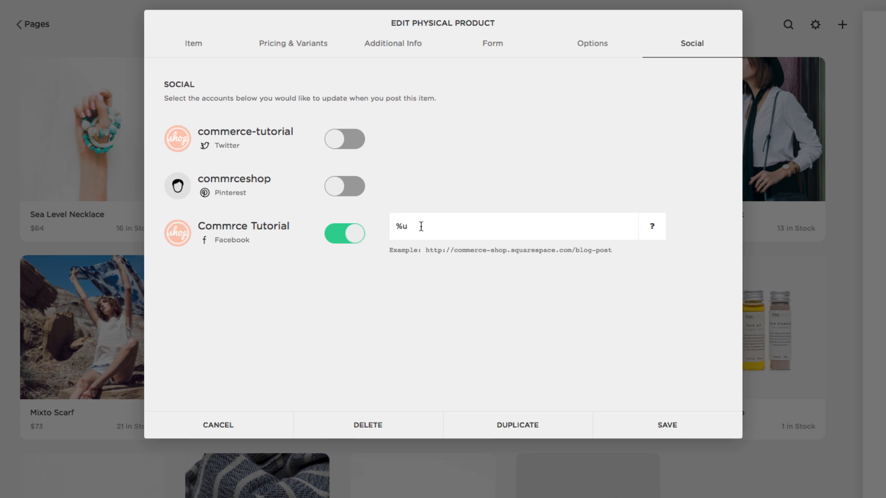
type("%t")
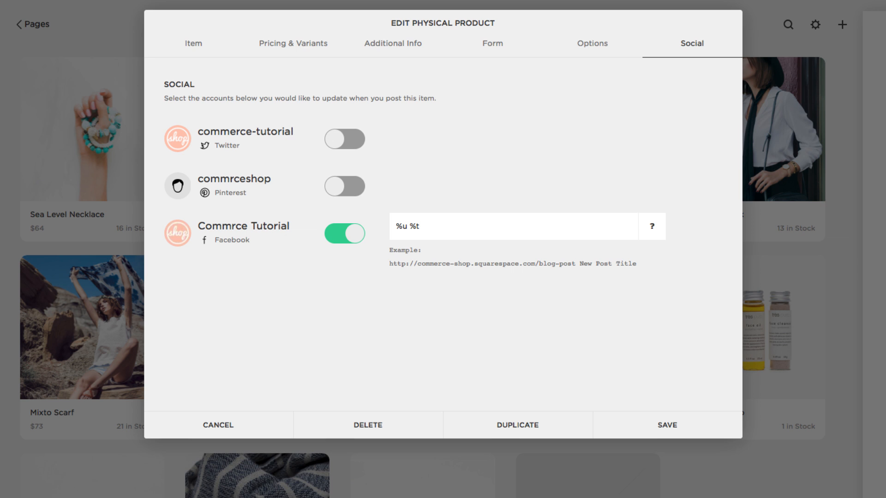
left_click(604, 431)
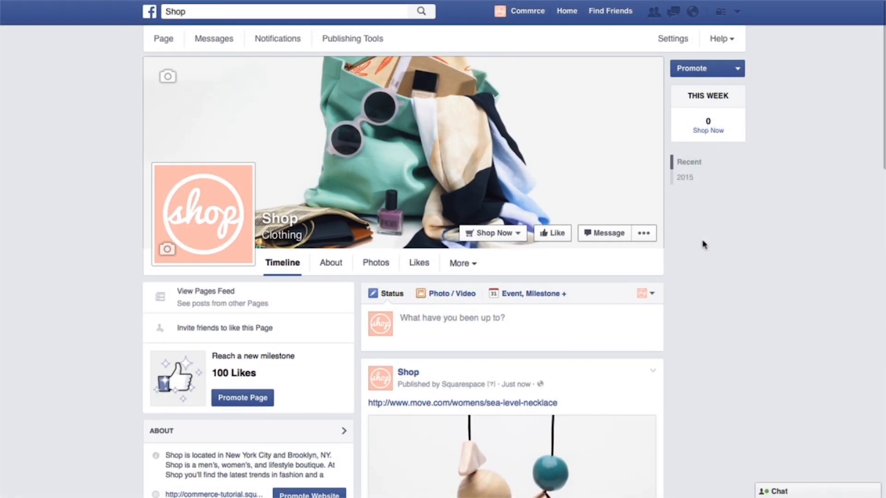
Step: Scroll the Facebook Shop timeline to find the Sea Level Necklace post
scroll(703, 244, "down", 3)
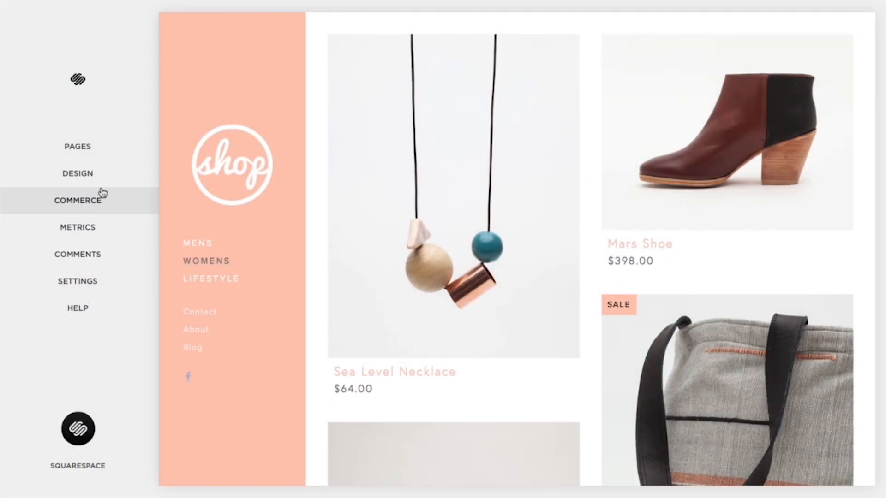
Step: Drop shop-share-logo.jpg into Design > Logo & Title as the social sharing logo and save
left_click(101, 182)
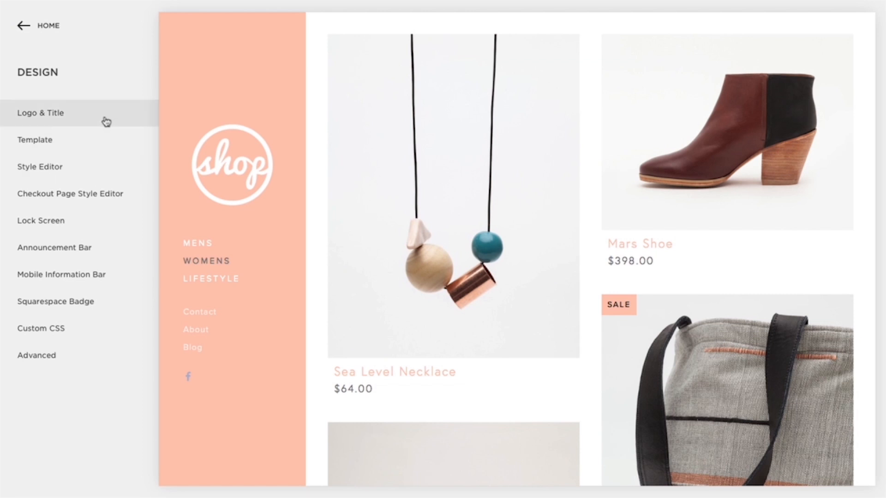
left_click(105, 119)
scroll(105, 119, "down", 9)
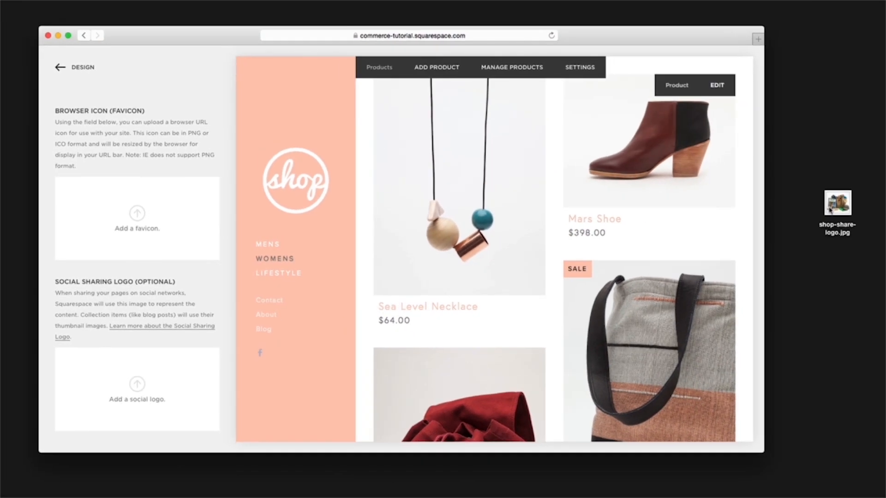
left_click_drag(829, 206, 136, 398)
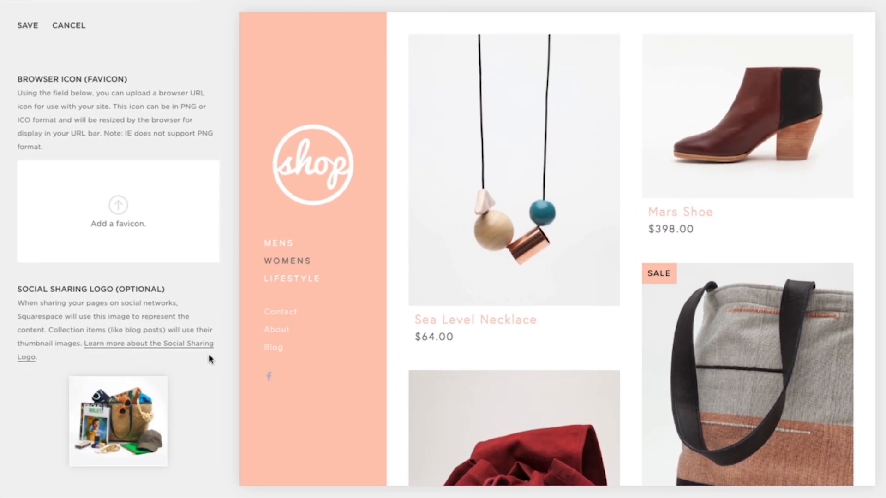
key("ctrl+s")
left_click(243, 17)
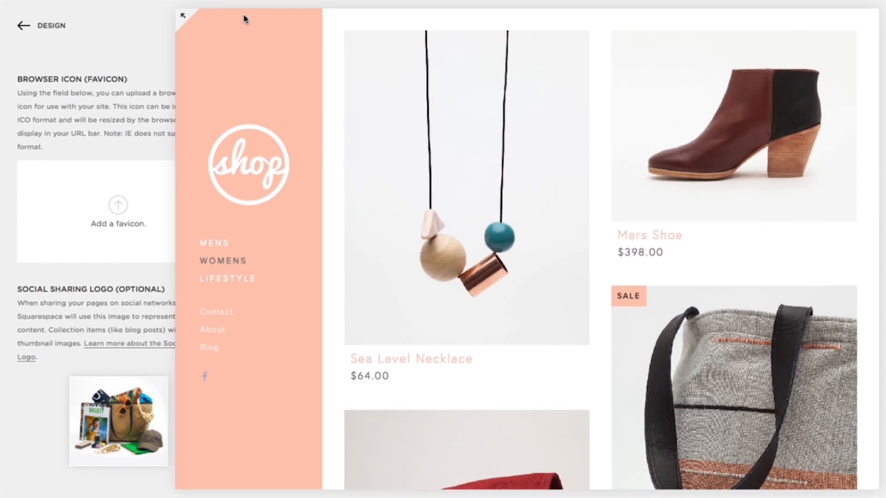
mouse_move(390, 34)
left_click(420, 14)
key("super+c")
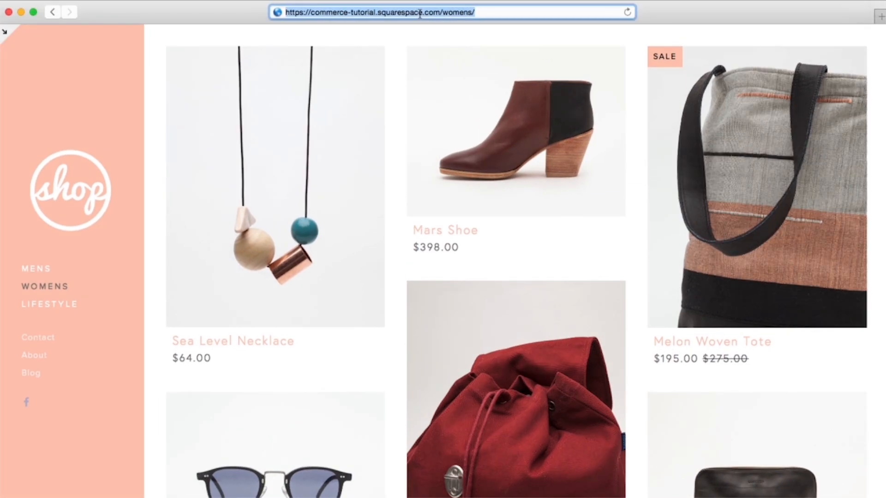
type("facebook.com")
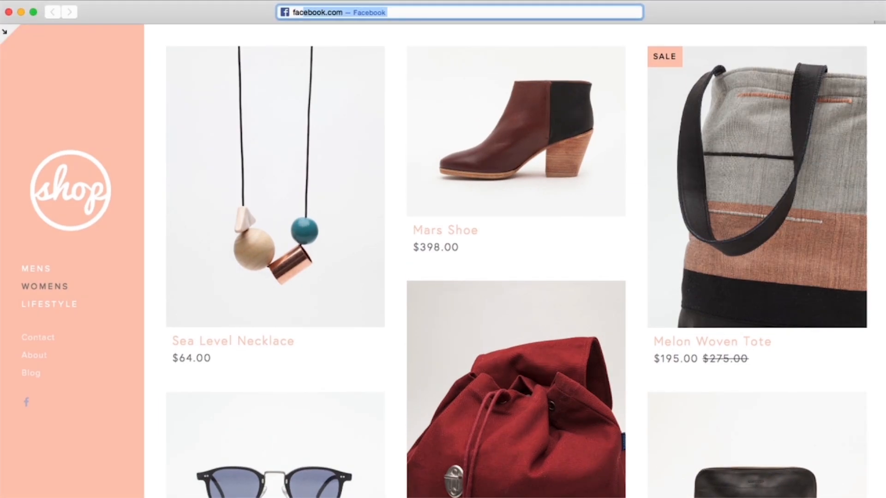
key("Return")
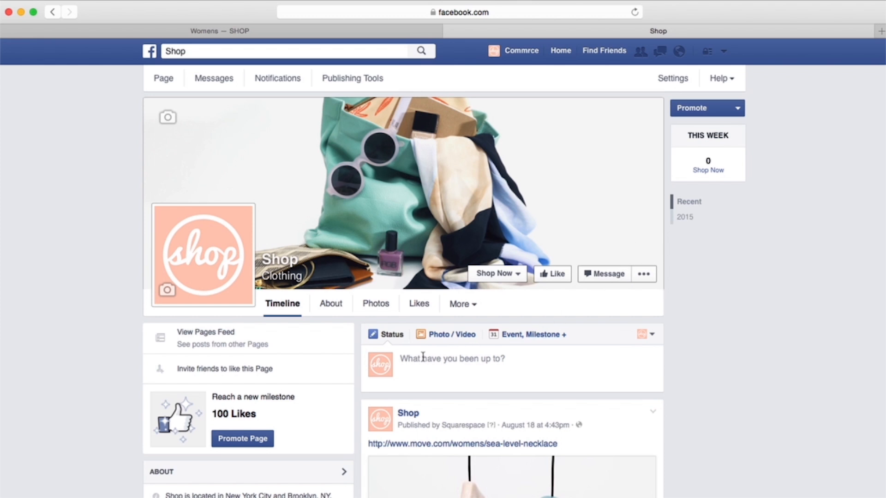
left_click(417, 357)
key("super+v")
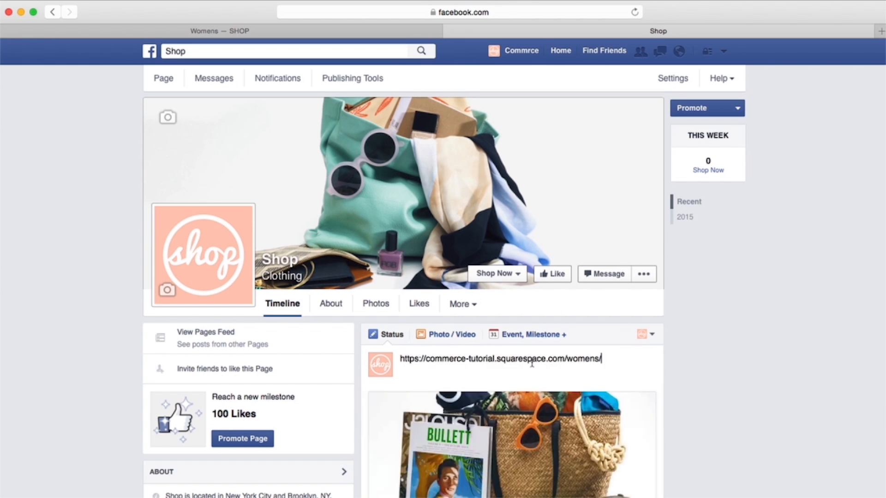
scroll(708, 348, "down", 4)
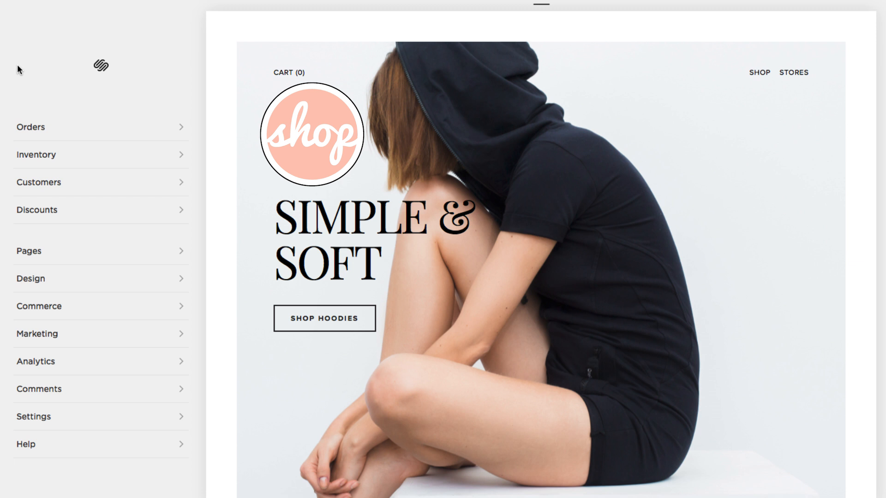
Step: Install the Squarespace page tab from Marketing > Facebook Page and link it to the Stores page
left_click(99, 340)
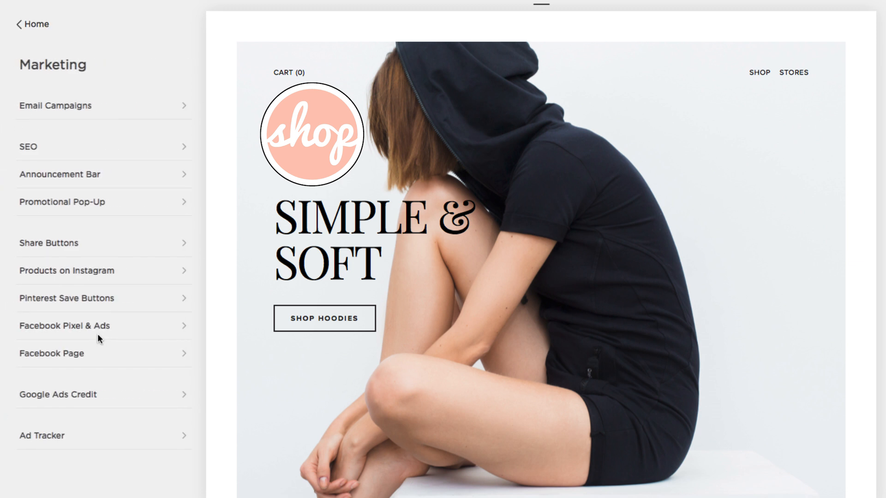
left_click(99, 364)
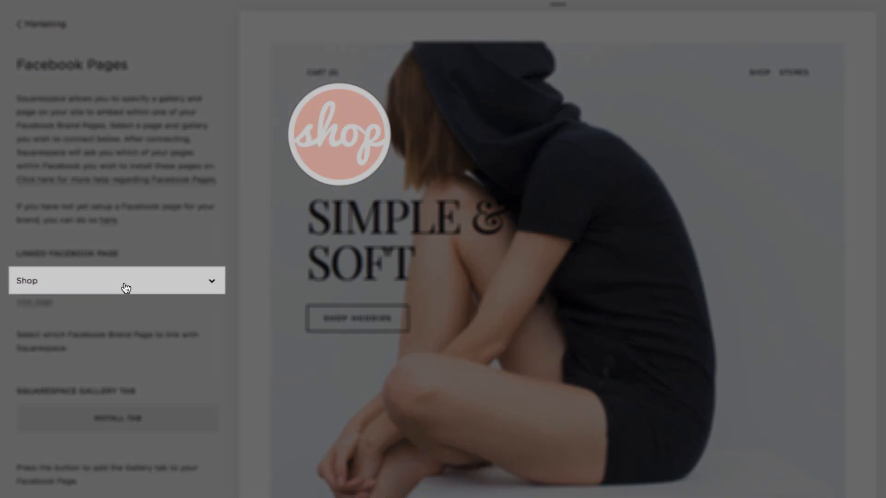
scroll(135, 333, "down", 5)
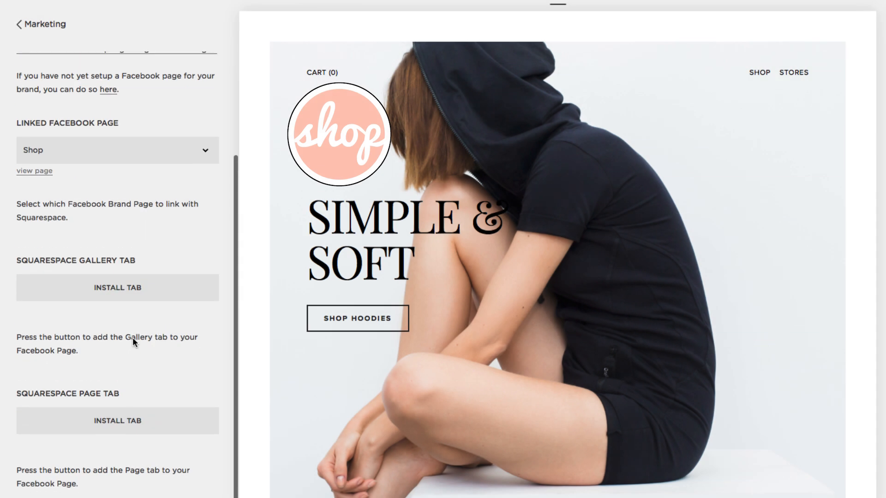
left_click(132, 422)
scroll(132, 432, "down", 3)
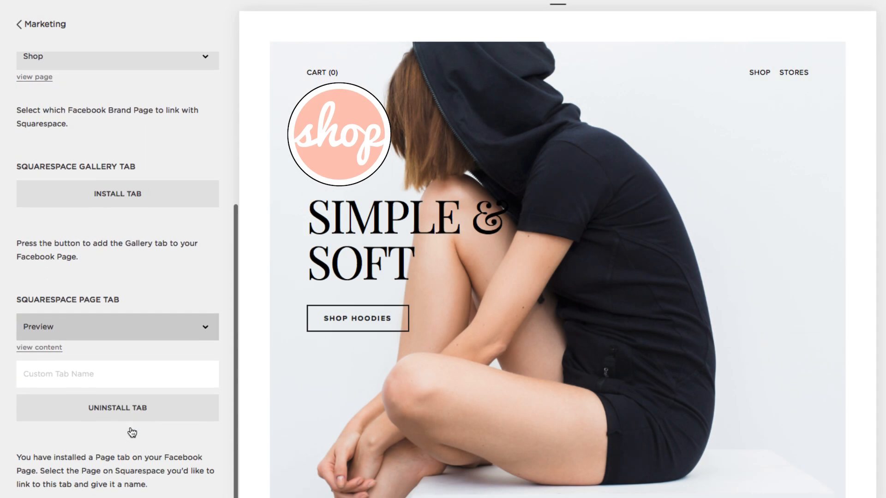
left_click(171, 328)
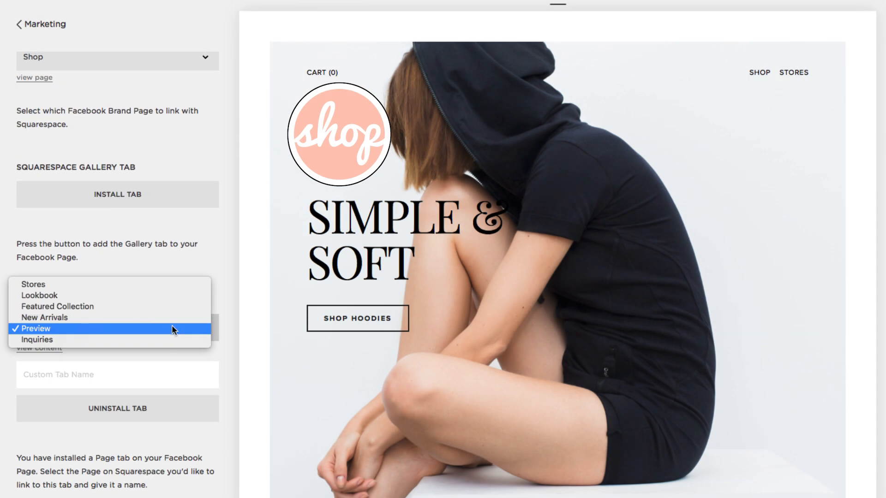
left_click(165, 284)
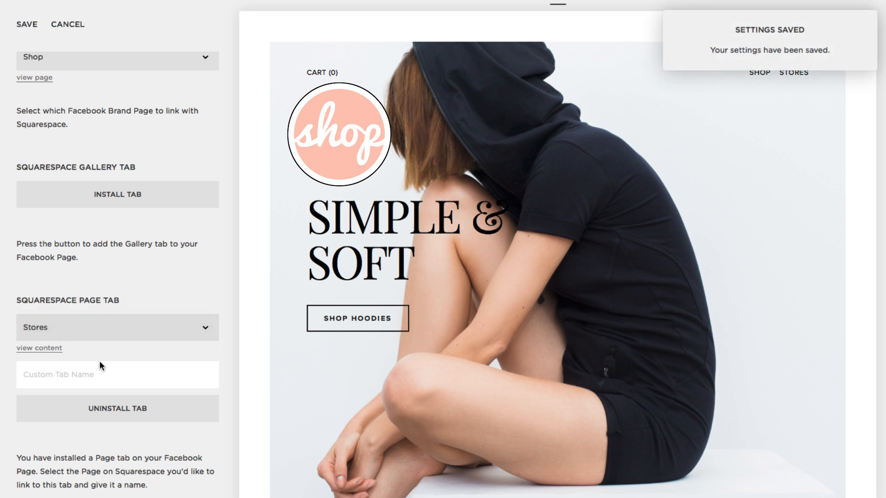
Step: Name the tab 'Welcome to Shop!', save, and view it on the Facebook Shop page
left_click(93, 376)
type("Welcome to shop!")
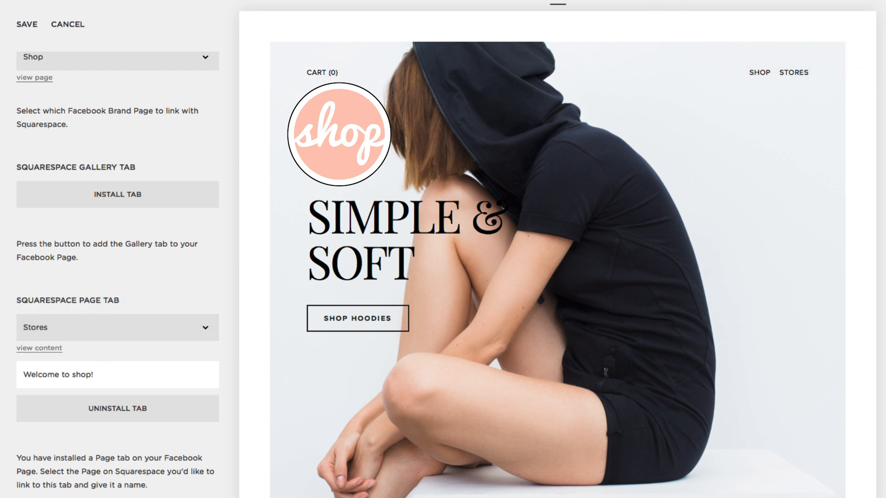
left_click(28, 25)
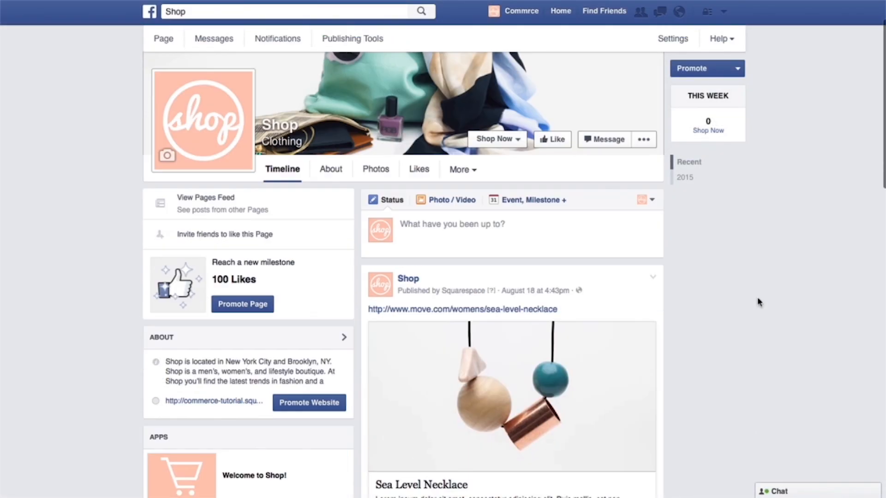
scroll(758, 302, "down", 1)
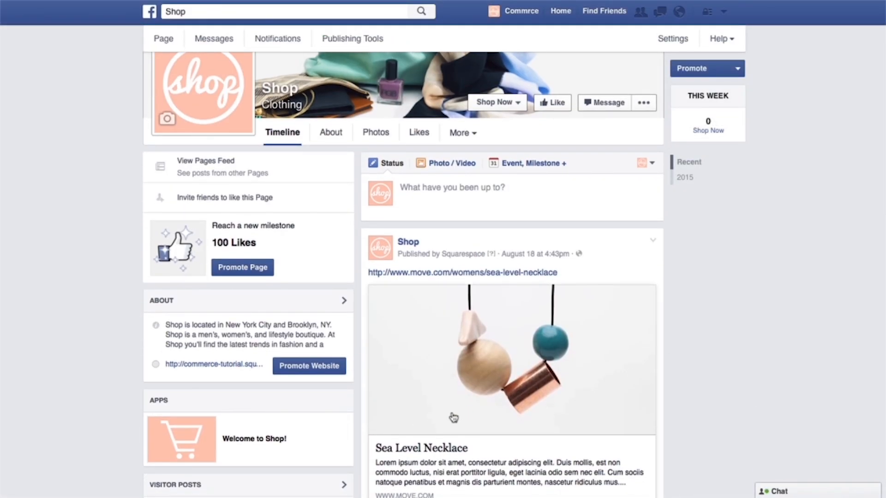
left_click(270, 440)
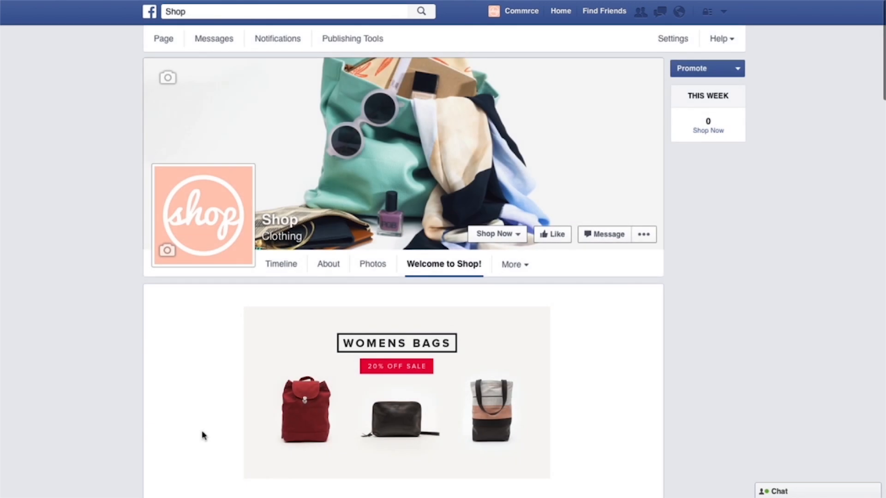
scroll(201, 435, "down", 1)
scroll(203, 435, "down", 4)
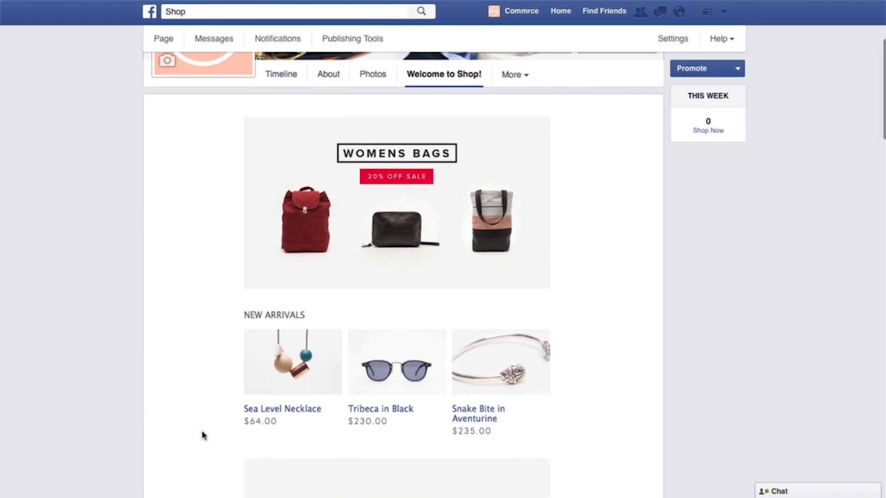